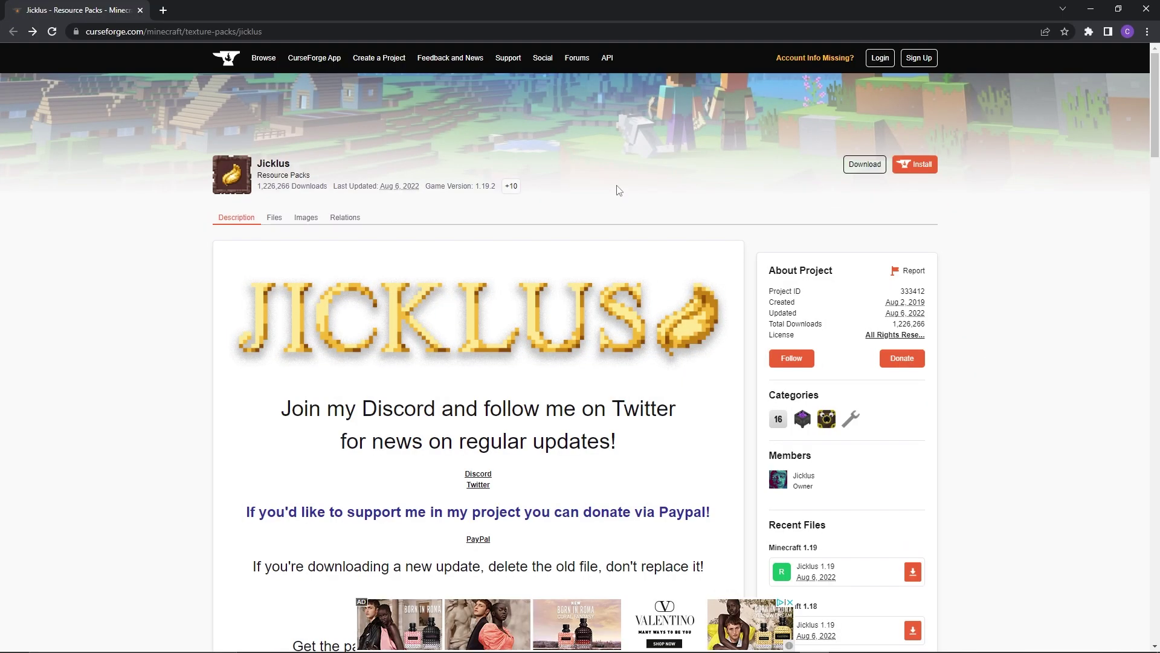
# Download the Jicklus 1.19 resource pack file for Minecraft 1.19 from its CurseForge page
pyautogui.scroll(-4, 618, 190)
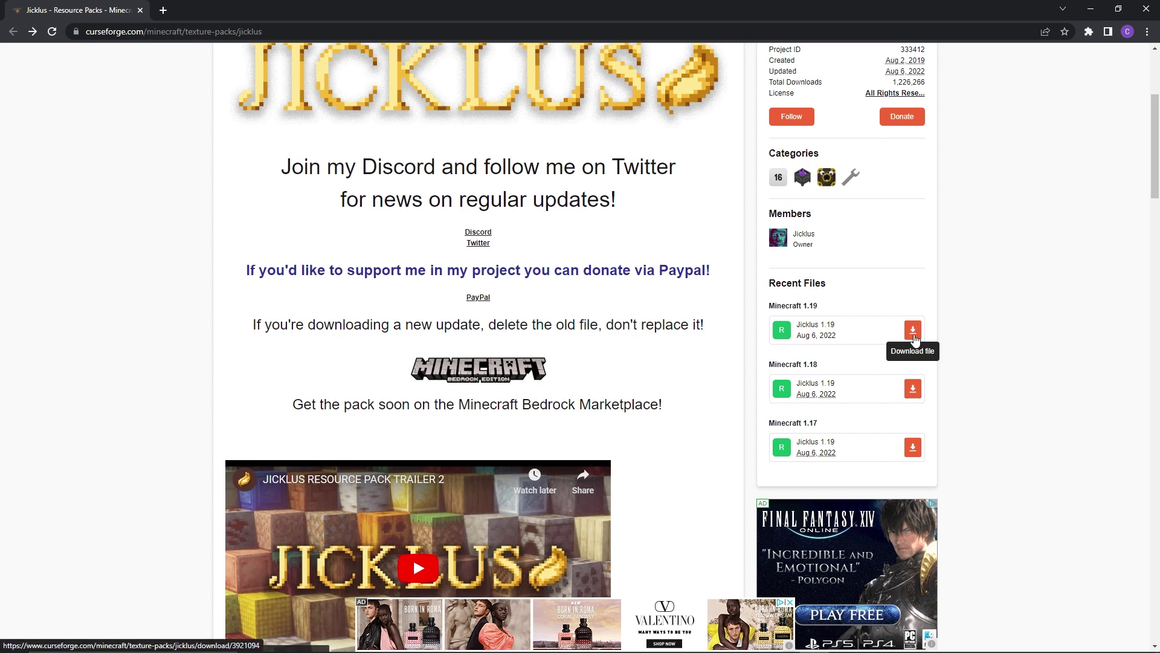
pyautogui.click(914, 331)
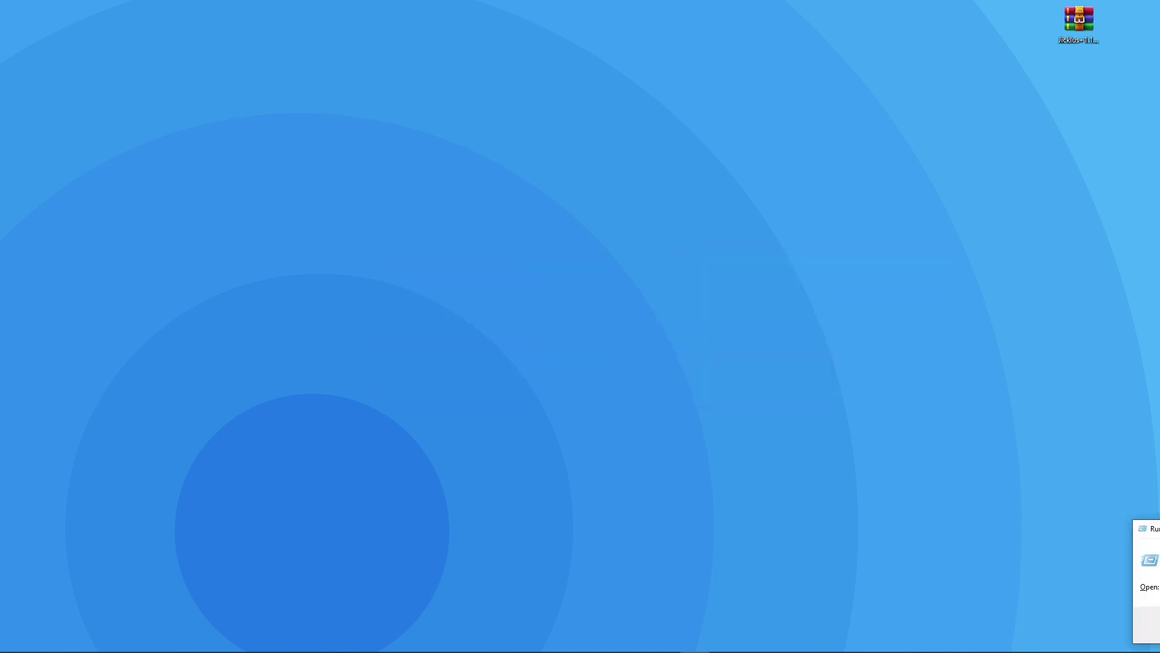
# Open the %appdata% folder through the Windows Run dialog
pyautogui.moveTo(1159, 530); pyautogui.dragTo(595, 236)
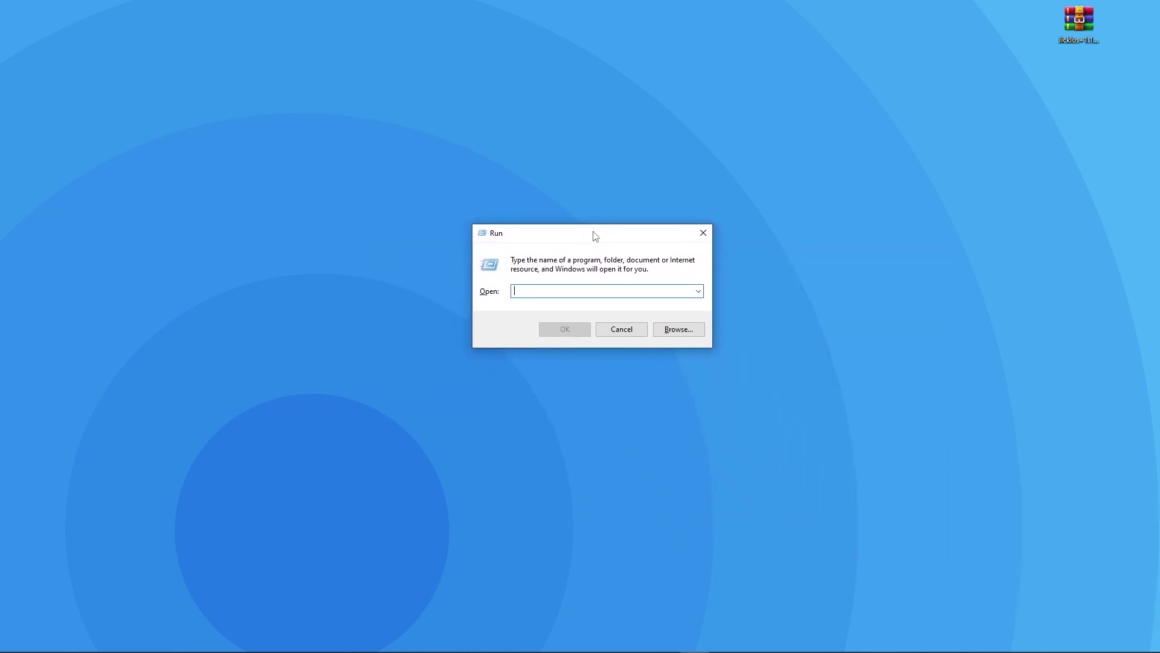
pyautogui.write('%appdata%')
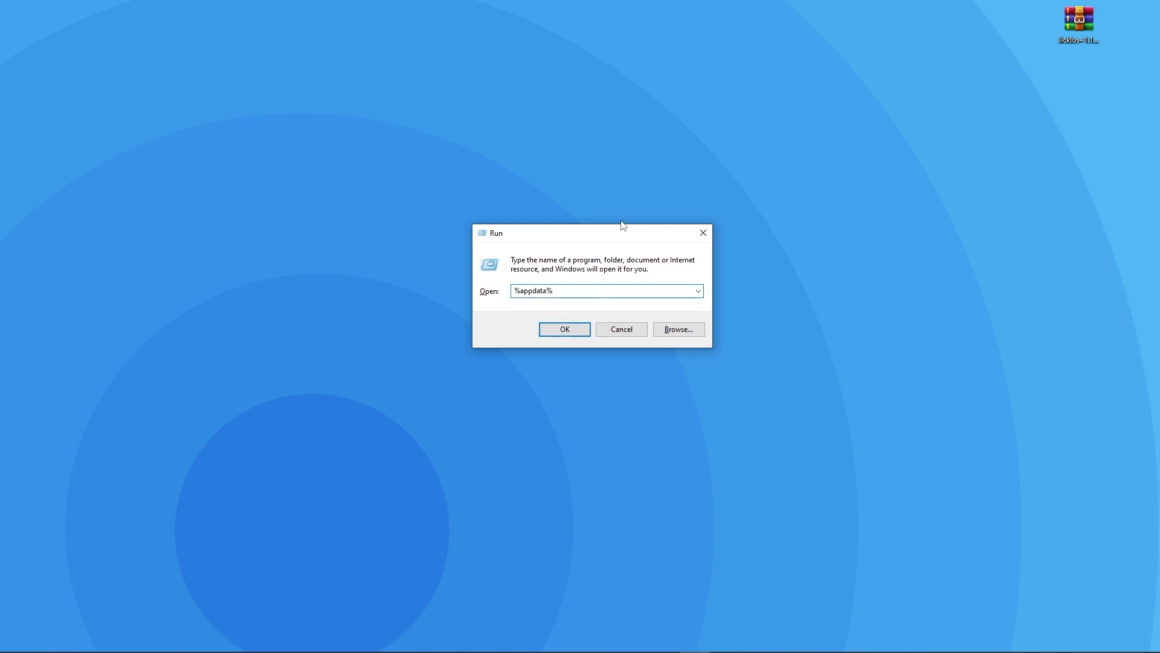
pyautogui.press('Return')
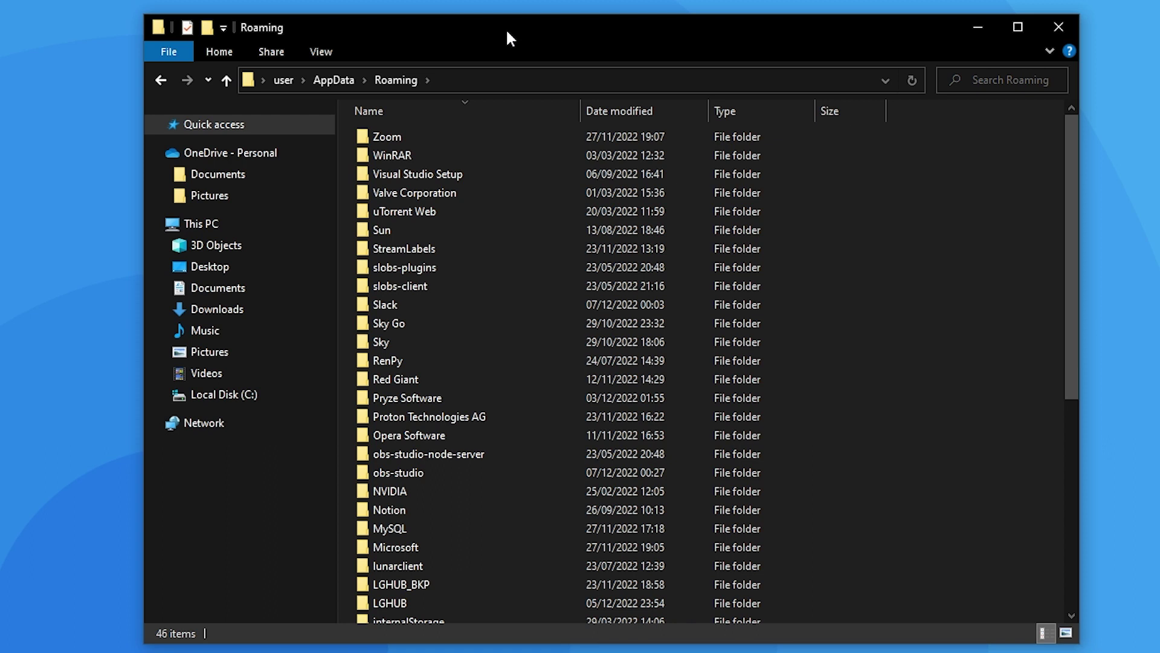
# Place the Jicklus archive from the desktop into the resourcepacks folder inside .minecraft
pyautogui.scroll(-6, 553, 445)
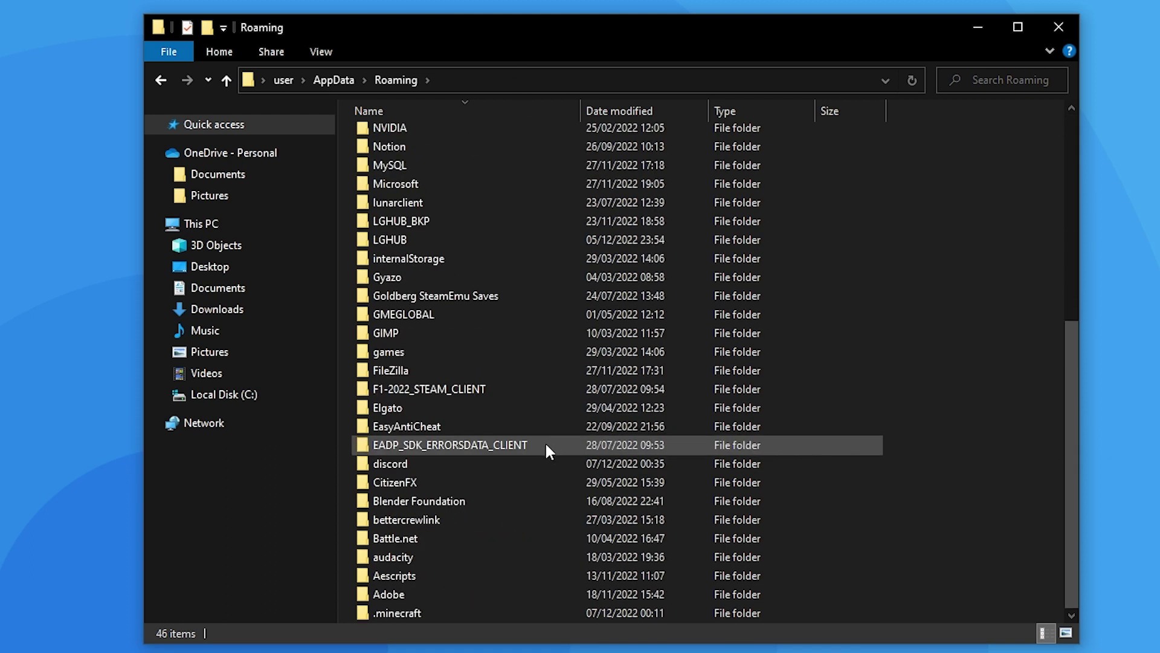
pyautogui.doubleClick(498, 612)
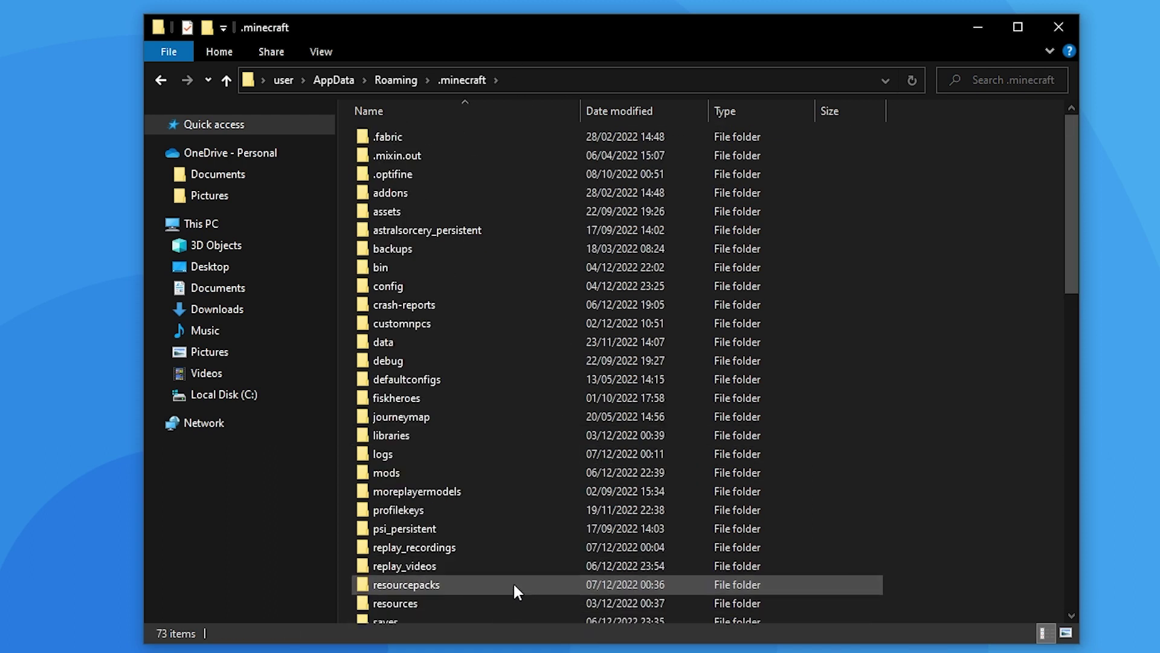
pyautogui.doubleClick(516, 590)
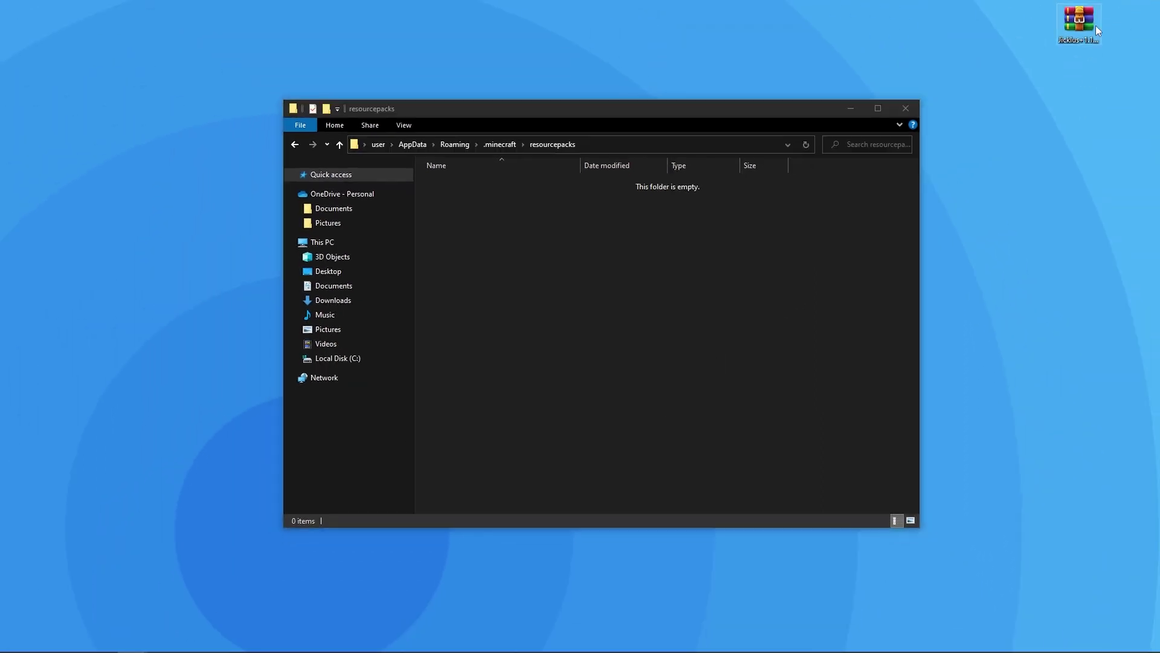
pyautogui.moveTo(1079, 21); pyautogui.dragTo(627, 265)
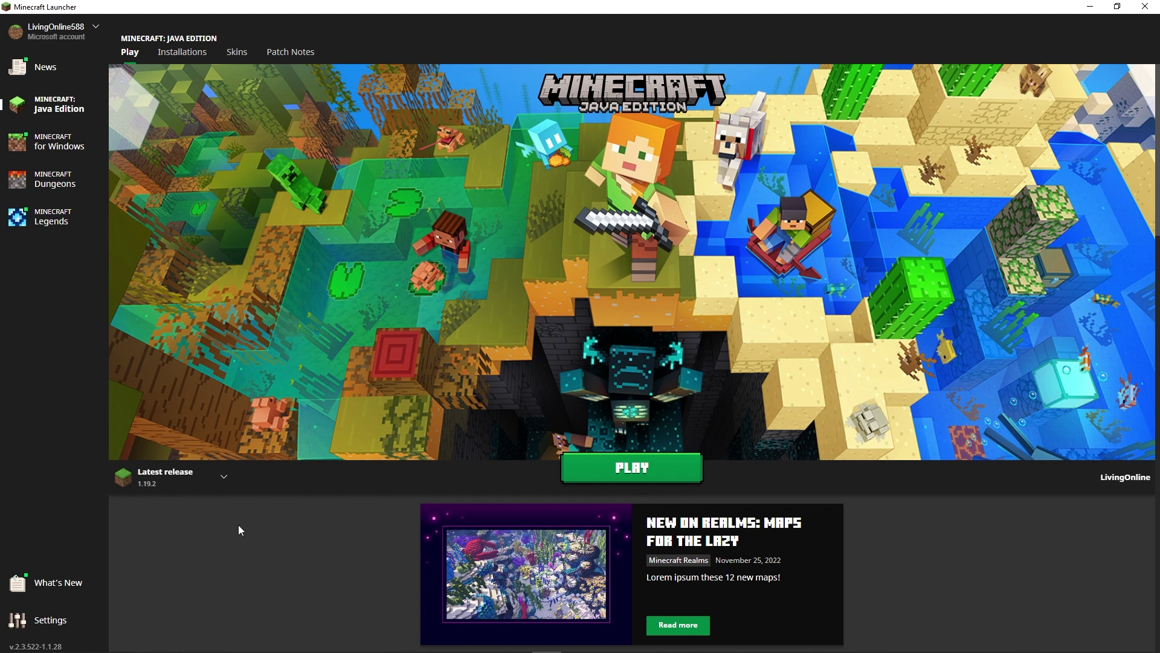
# Launch the latest Minecraft release from the Minecraft Launcher and apply the Jicklus+1.19.zip resource pack in the game options
pyautogui.click(633, 470)
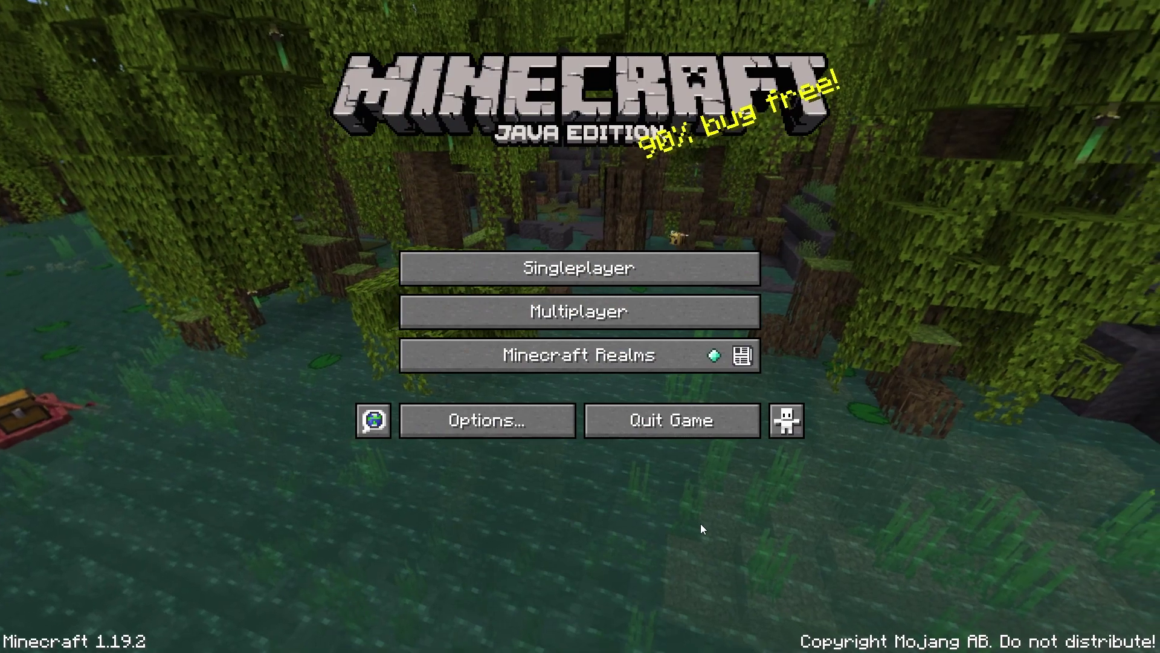
pyautogui.click(487, 425)
pyautogui.click(447, 336)
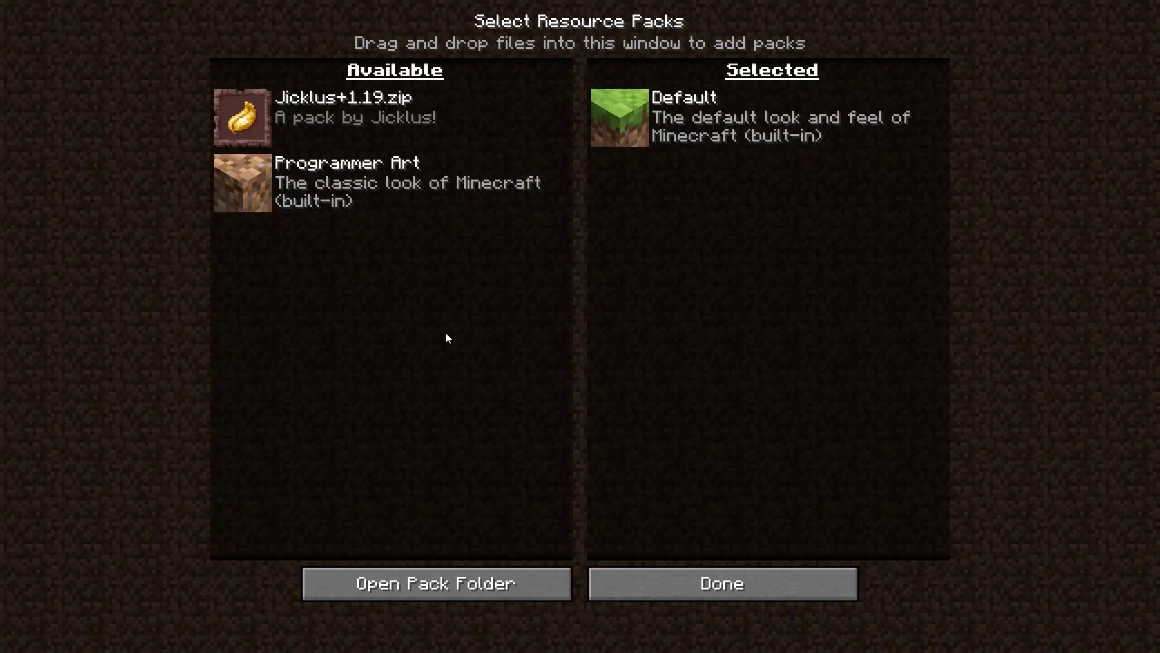
pyautogui.moveTo(222, 132)
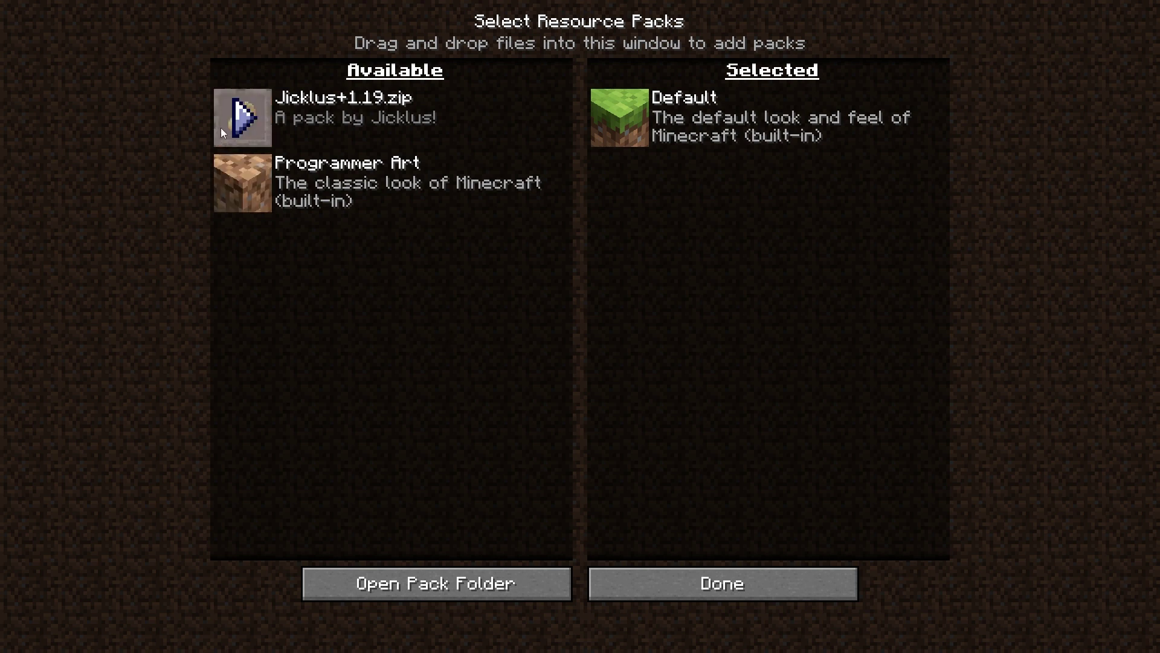
pyautogui.click(239, 130)
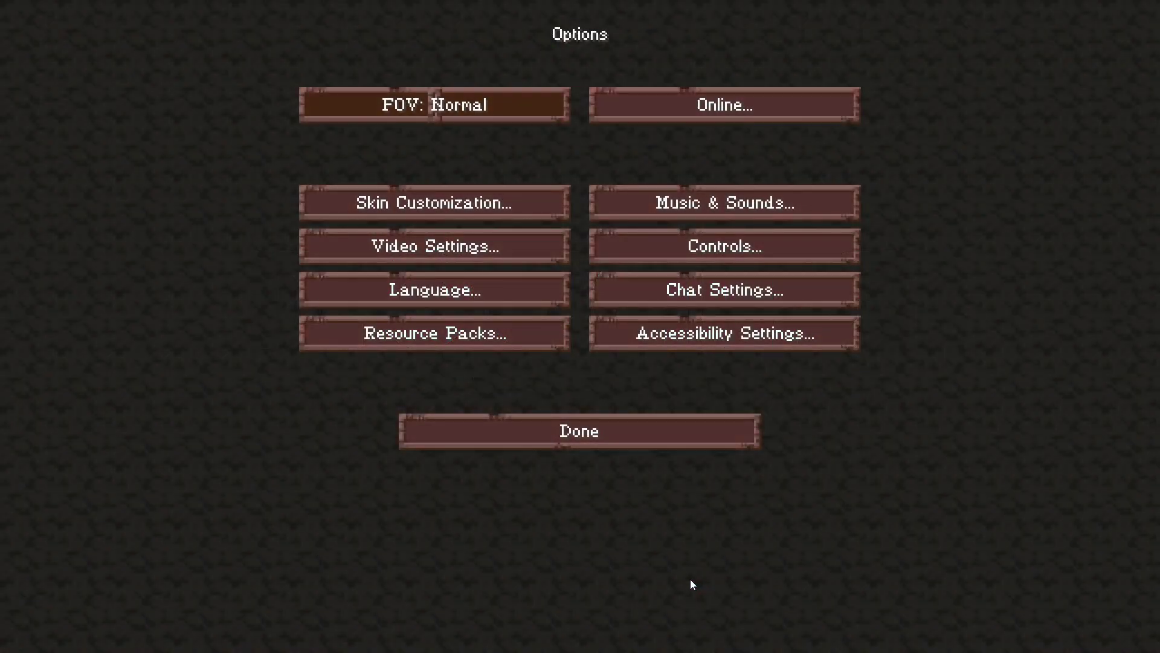
pyautogui.click(642, 433)
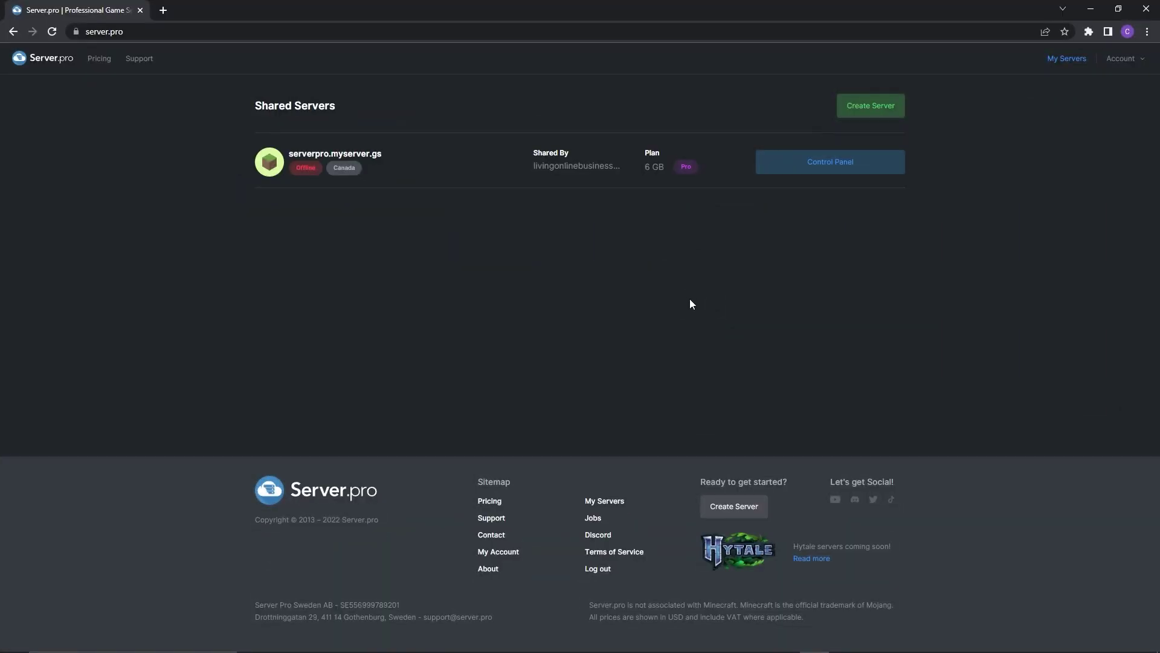
# On Server.pro, view the pricing plans, then open the shared server's control panel and check its Minecraft version
pyautogui.click(98, 60)
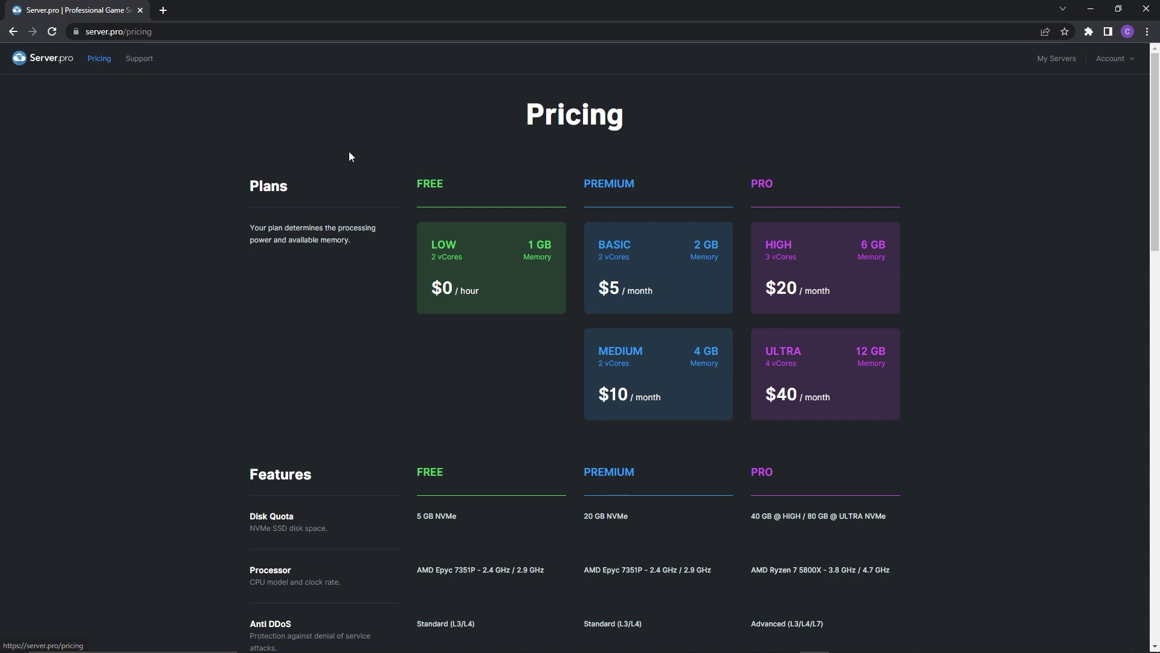
pyautogui.click(1069, 60)
pyautogui.click(872, 171)
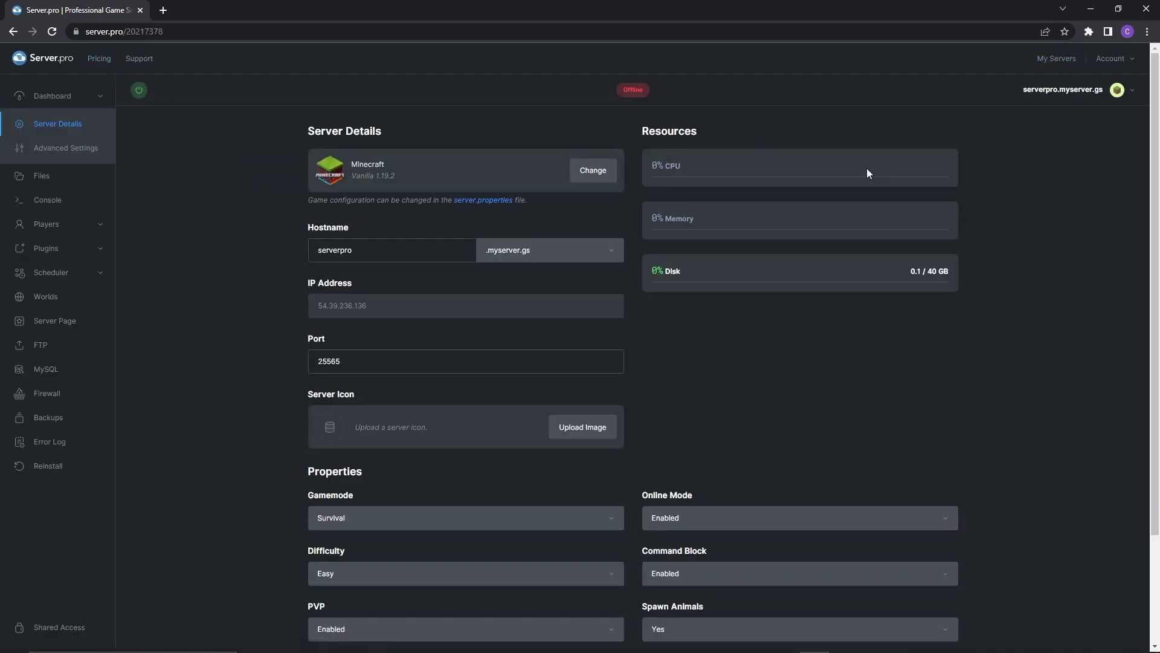
pyautogui.moveTo(364, 181); pyautogui.dragTo(354, 178)
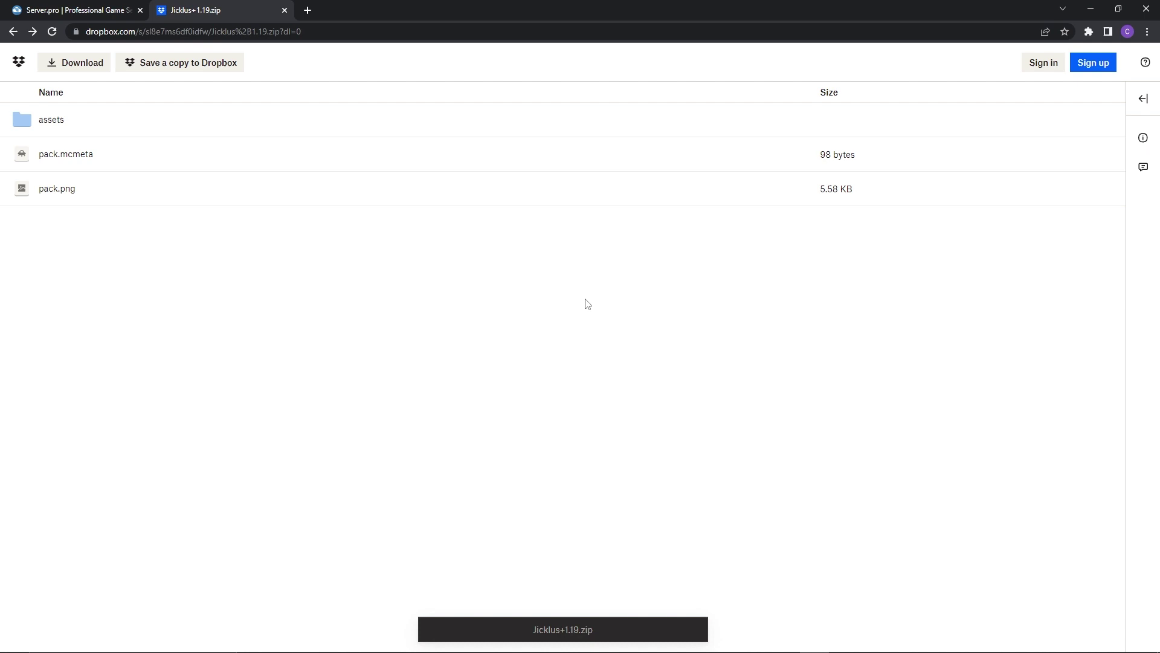
# Copy the Dropbox page link of Jicklus+1.19.zip and close that page
pyautogui.click(206, 31)
pyautogui.rightClick(204, 30)
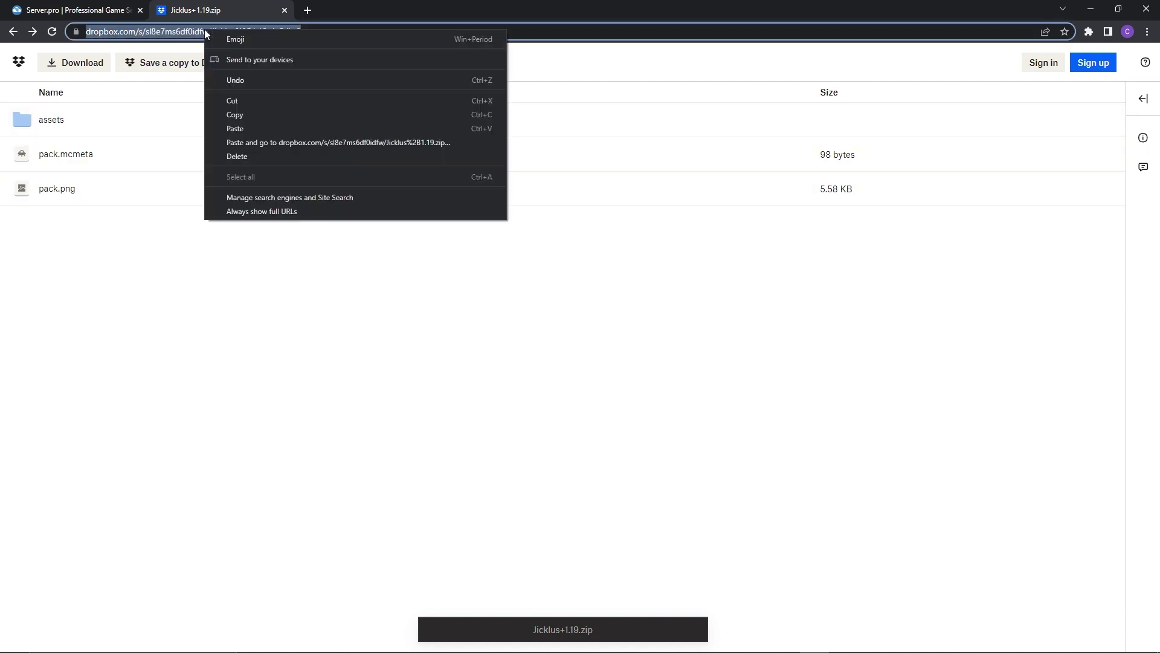
pyautogui.click(235, 115)
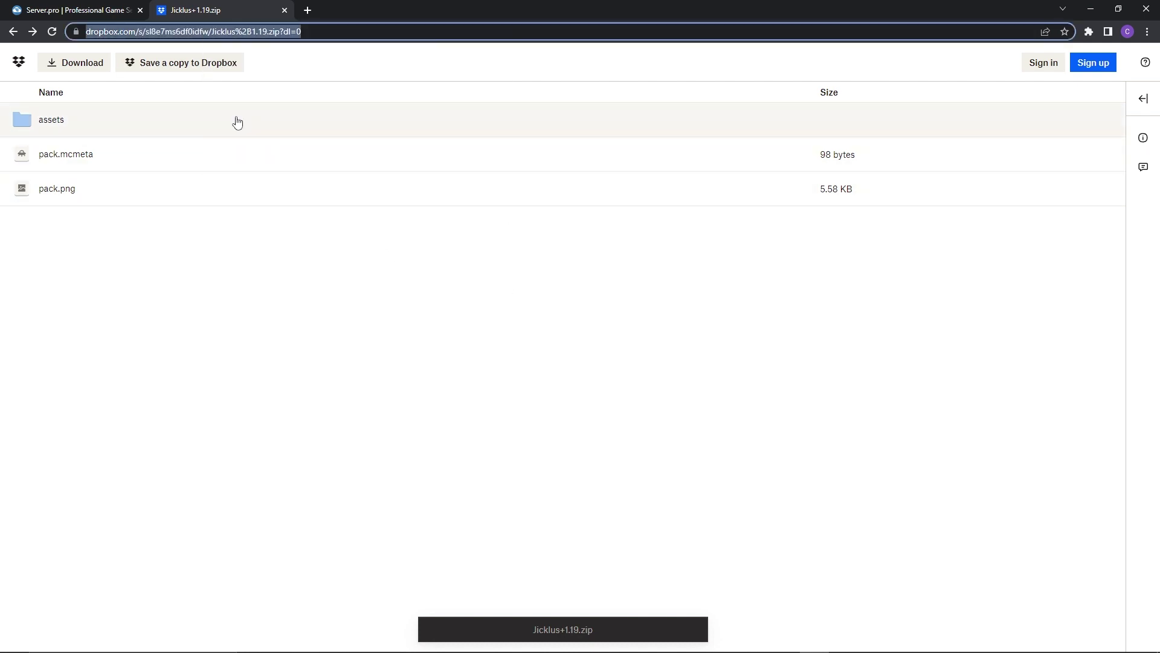
pyautogui.click(284, 9)
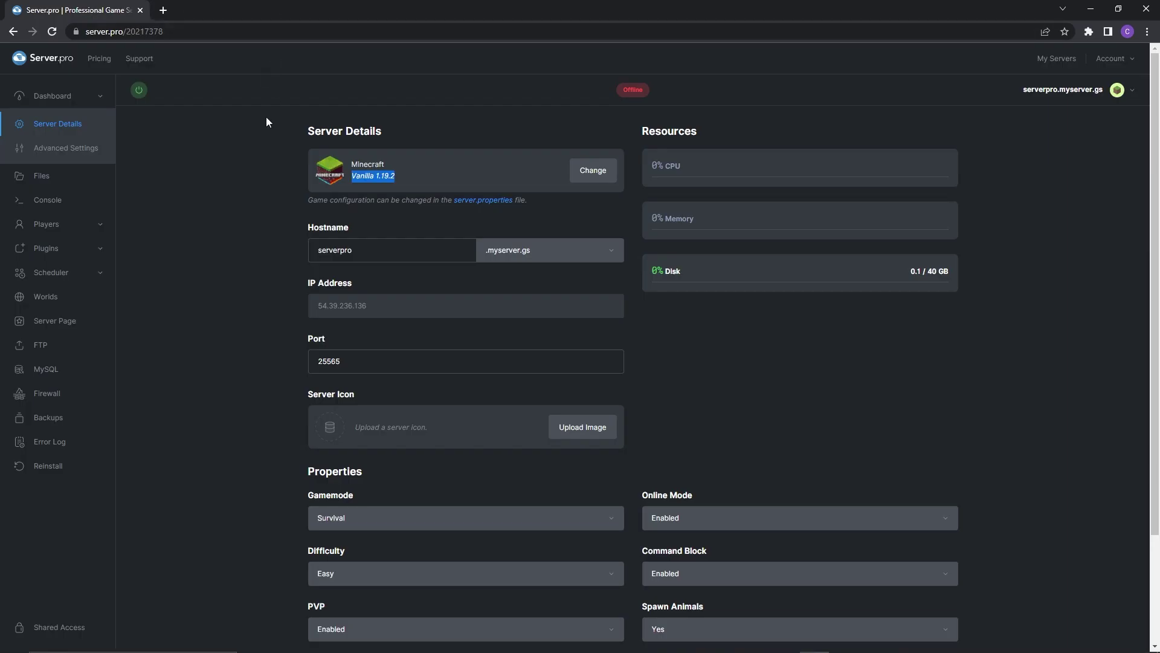
# Set resource-pack in the server's server.properties file to the copied Dropbox link, ending it in dl=1, and save the file
pyautogui.click(41, 176)
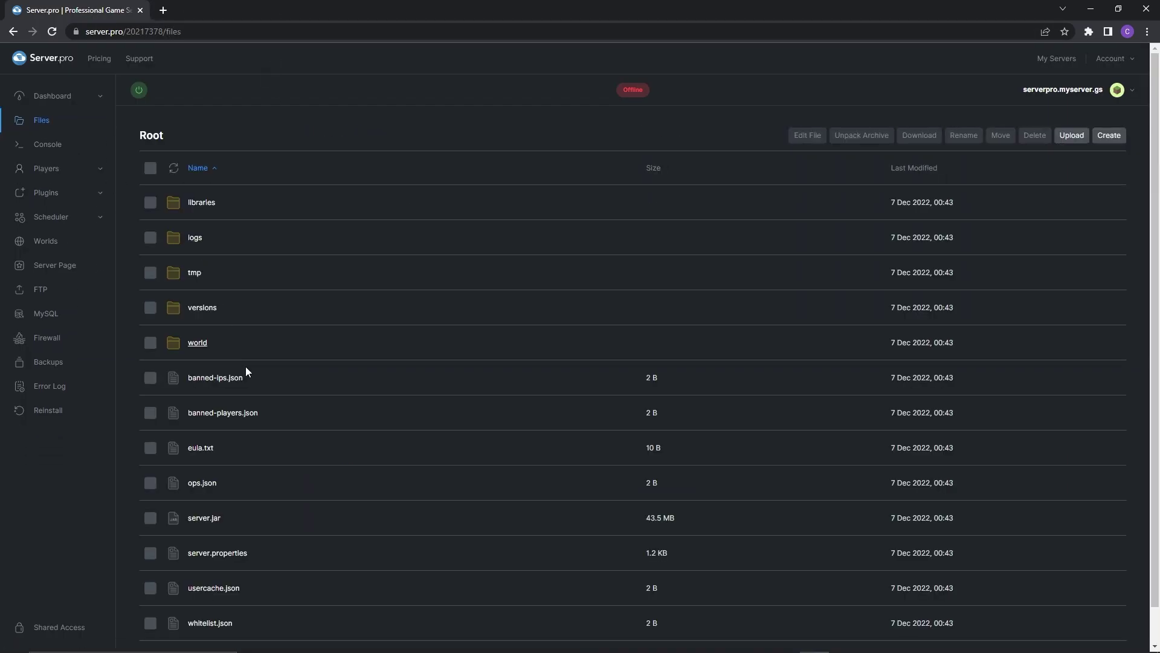
pyautogui.click(238, 555)
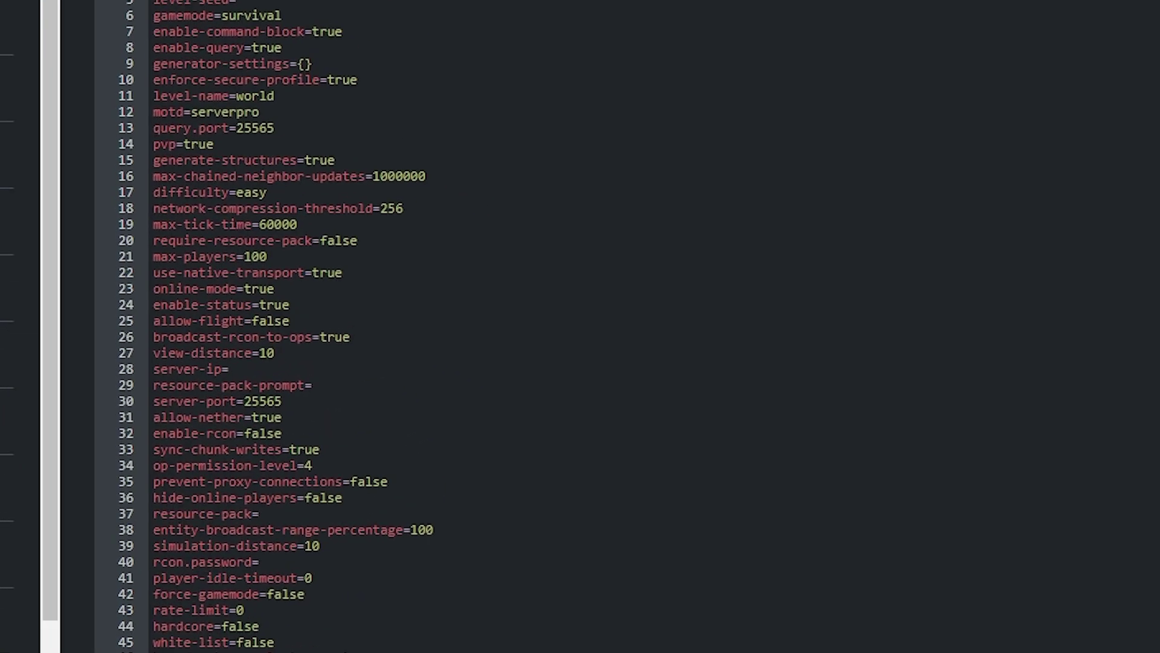
pyautogui.click(285, 513)
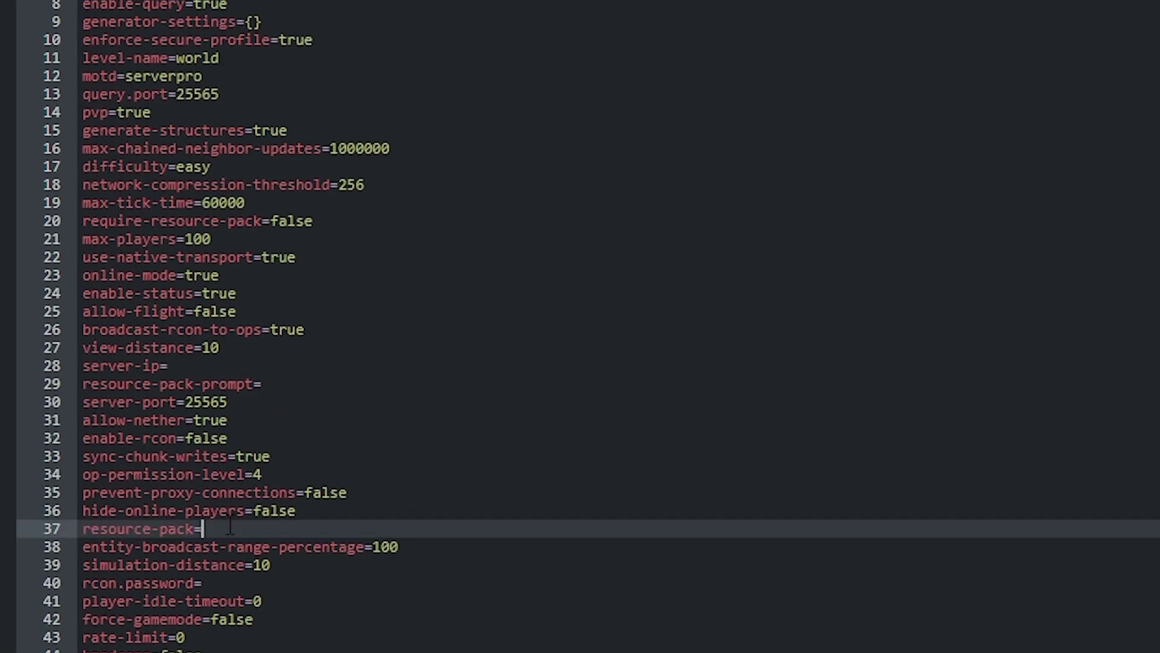
pyautogui.rightClick(230, 527)
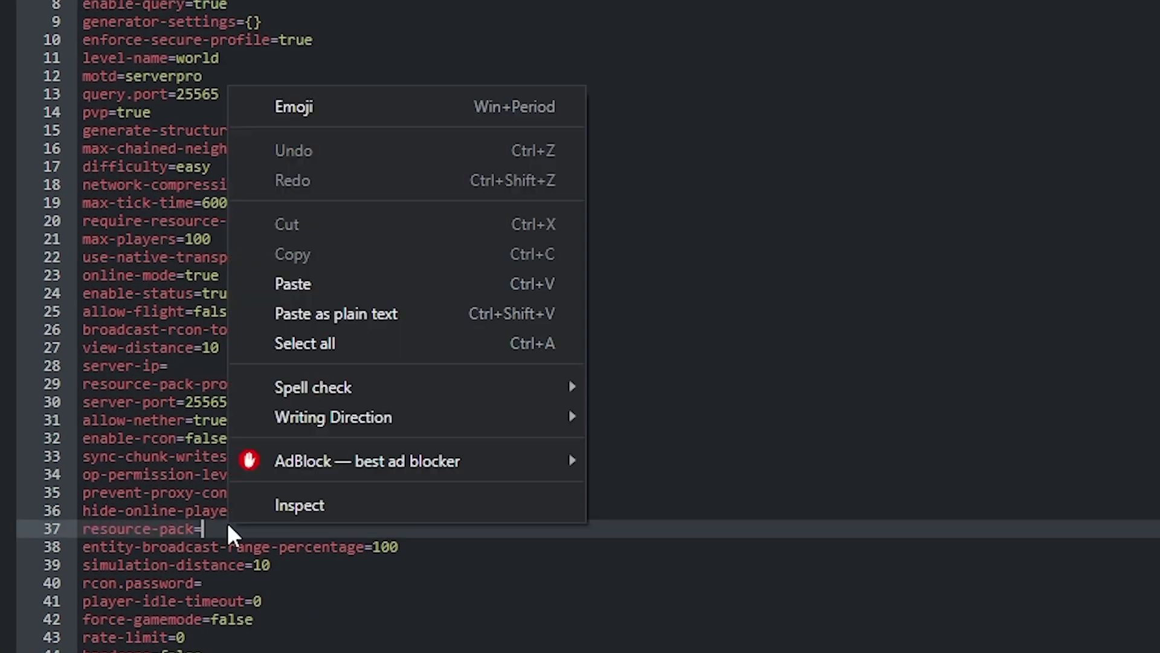
pyautogui.click(351, 281)
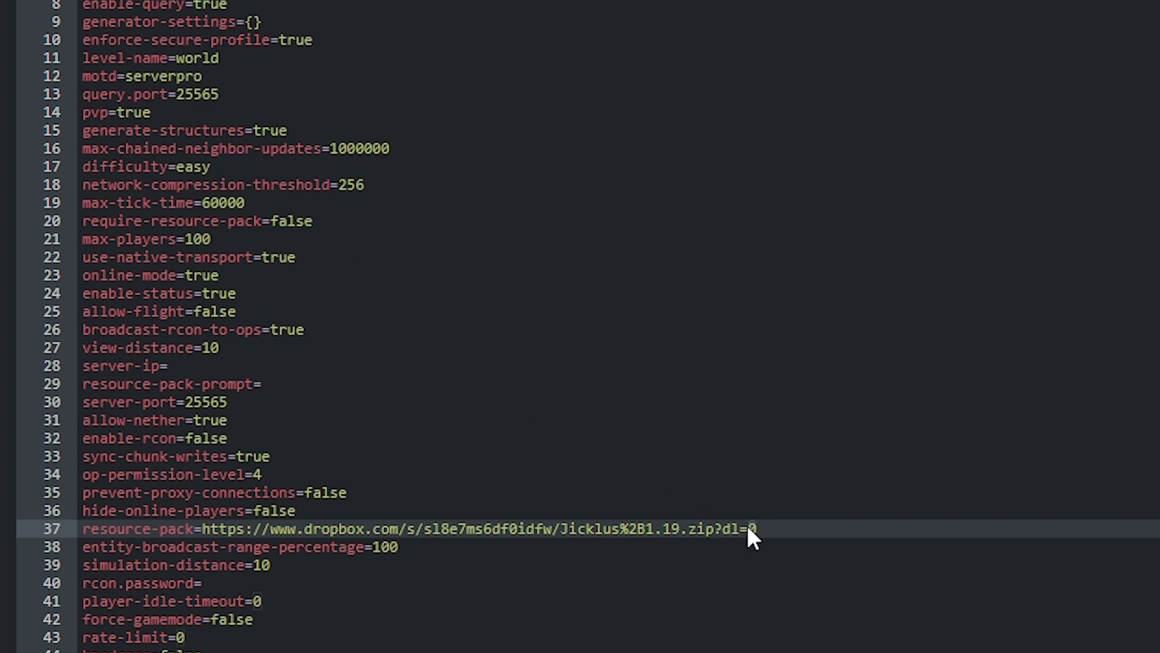
pyautogui.press('BackSpace')
pyautogui.write('1')
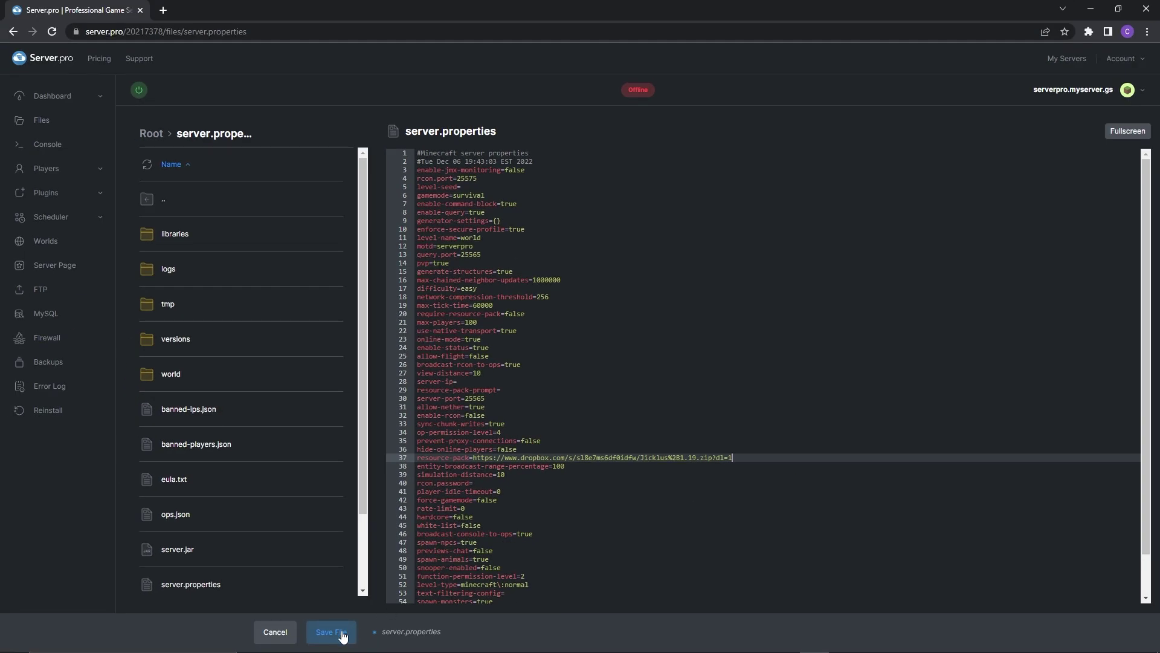
pyautogui.click(341, 635)
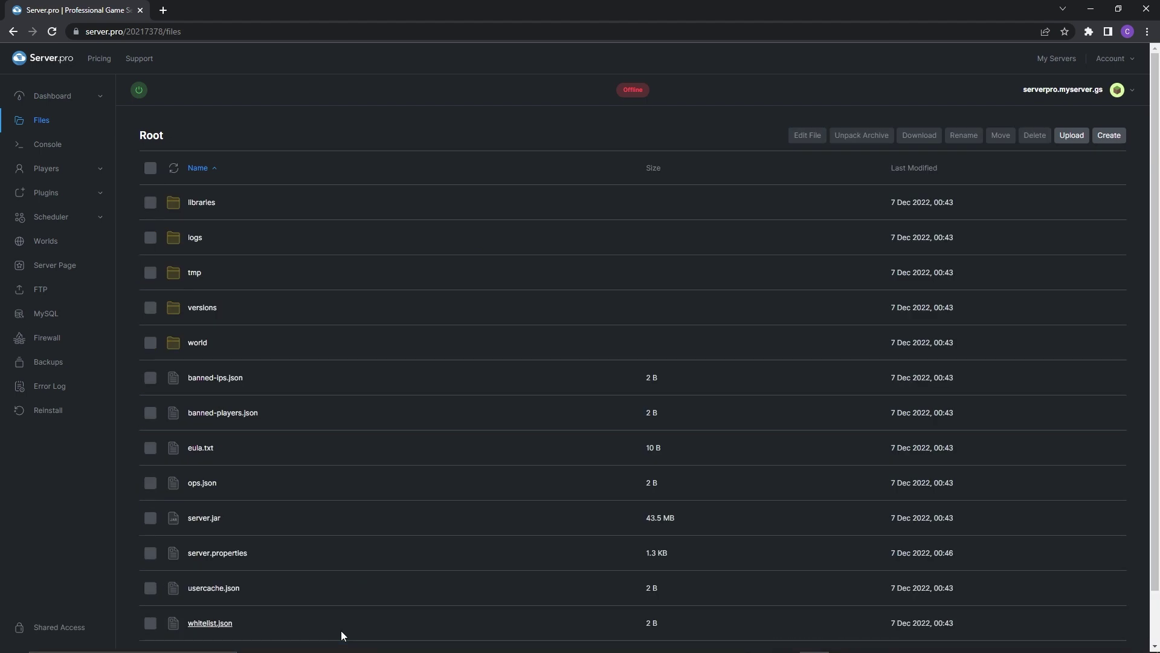
# Start the server and go to its hostname in the server details
pyautogui.click(139, 92)
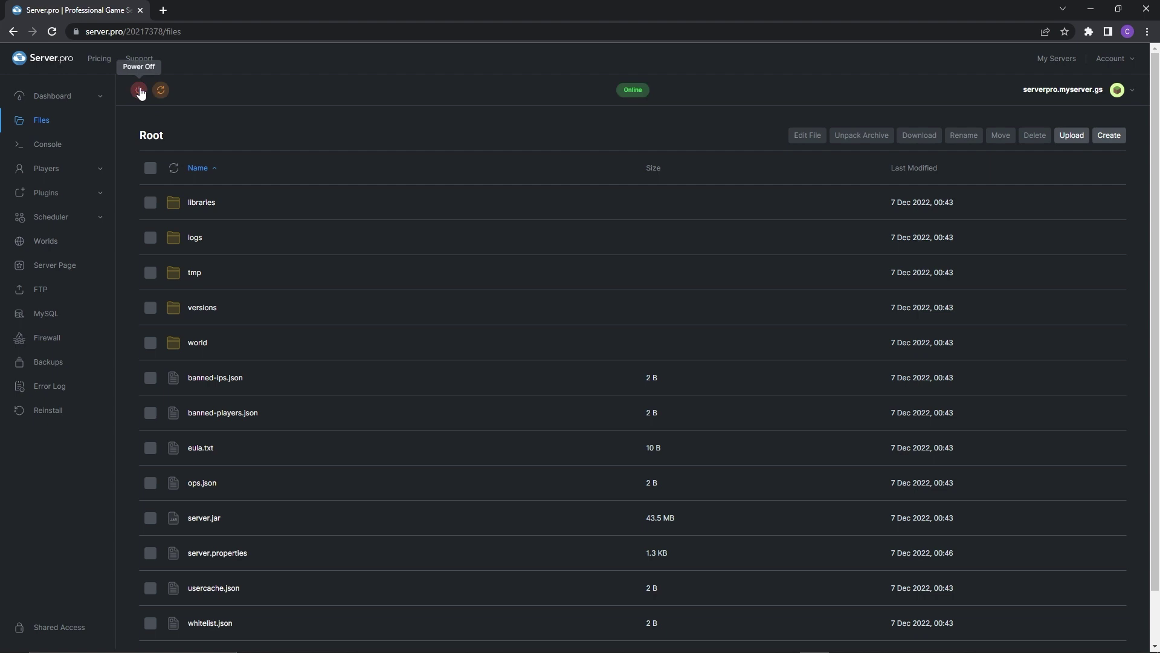
pyautogui.click(76, 98)
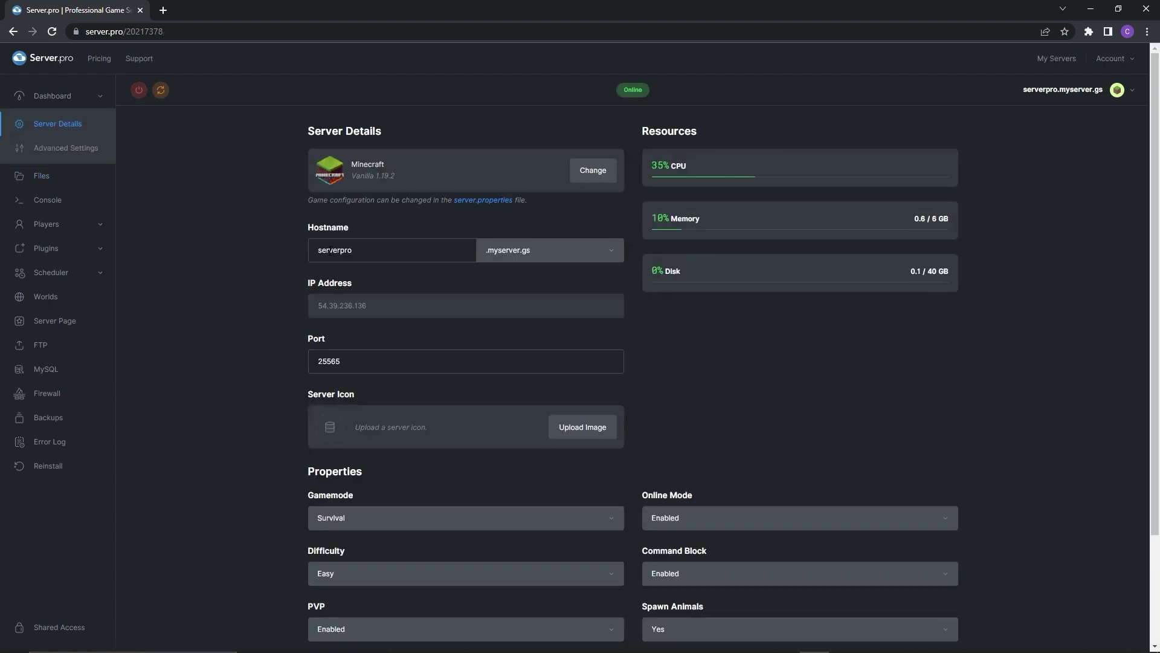
pyautogui.click(456, 250)
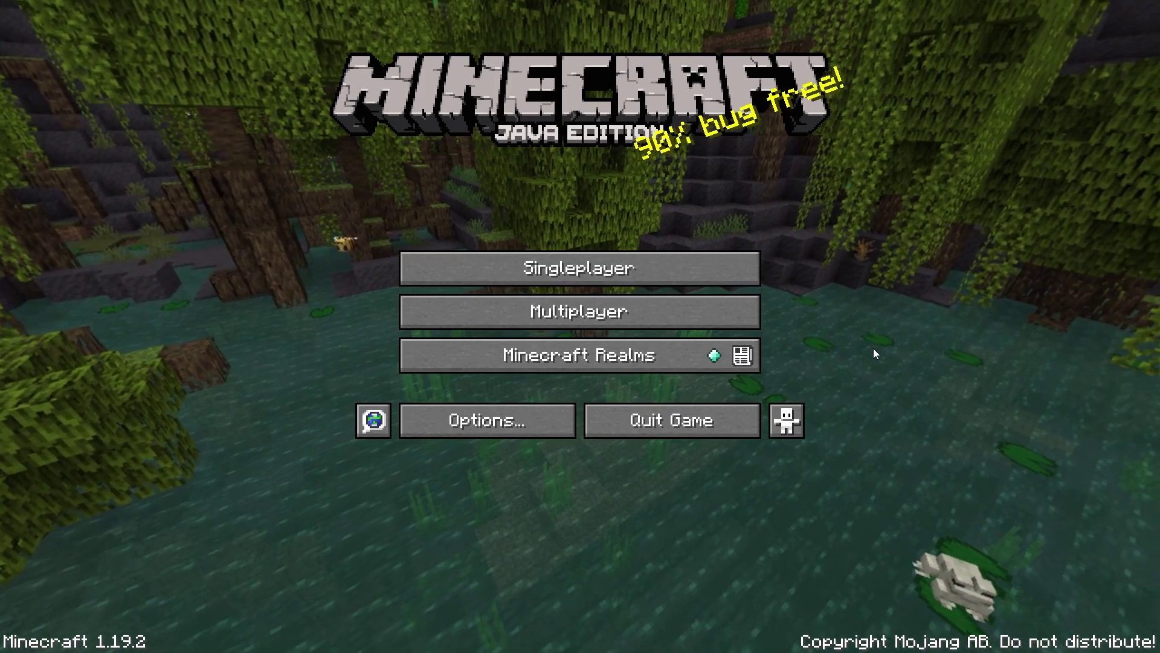
# Switch to Minecraft, add and join the server in multiplayer, and accept its custom resource pack
pyautogui.click(740, 318)
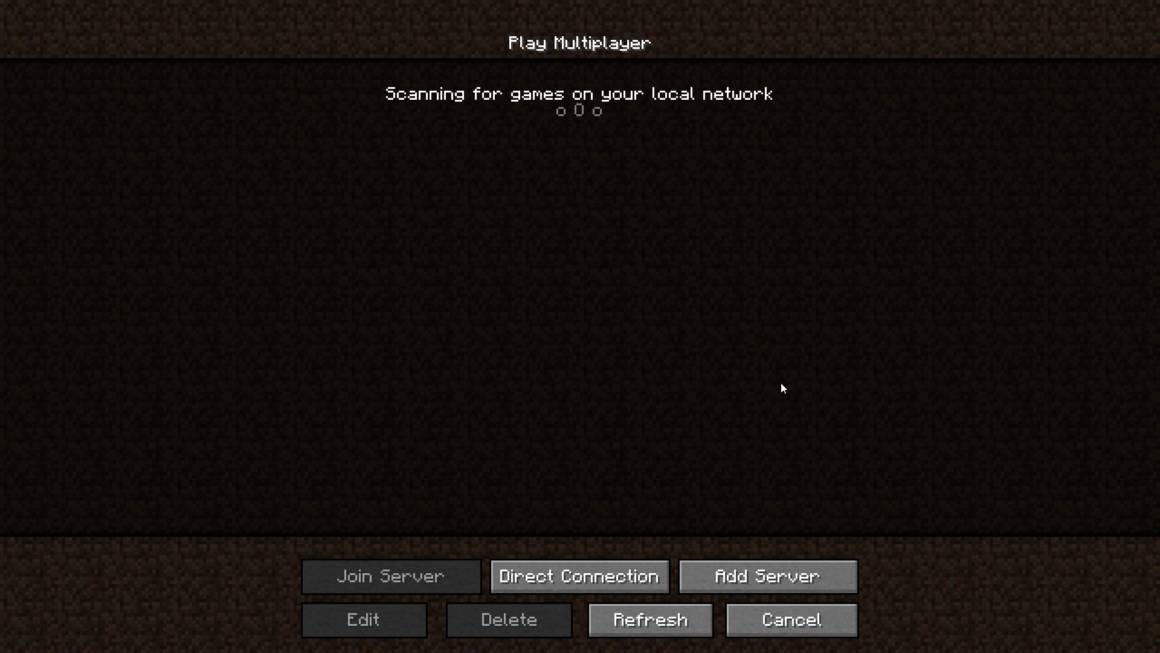
pyautogui.click(810, 568)
pyautogui.click(627, 224)
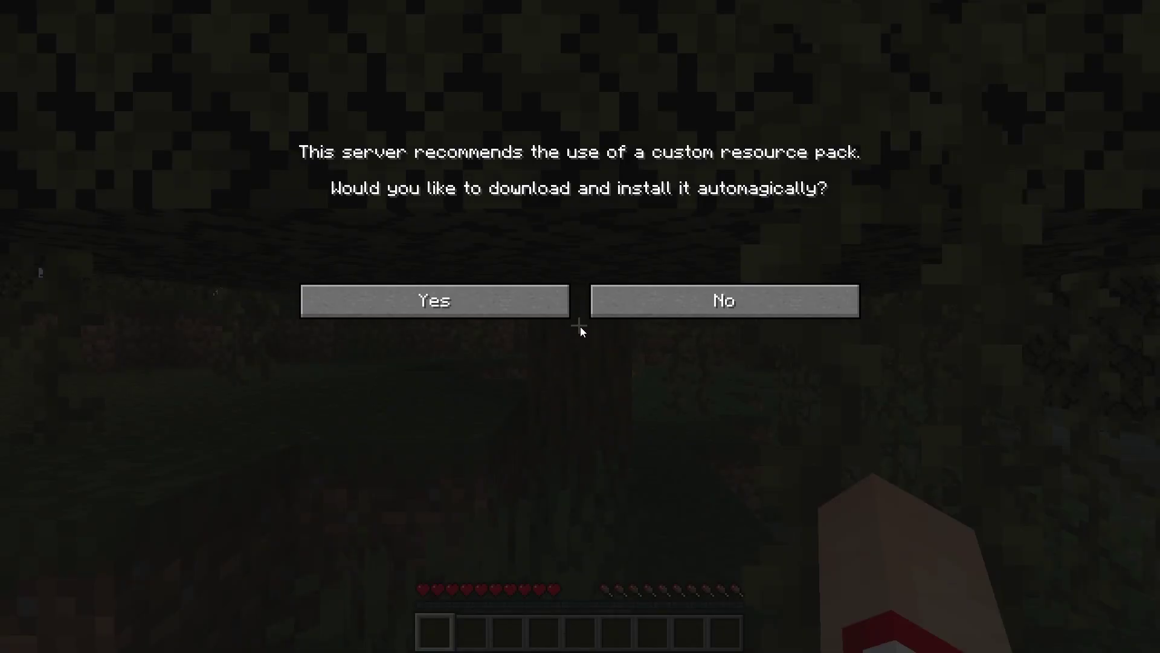
pyautogui.click(502, 302)
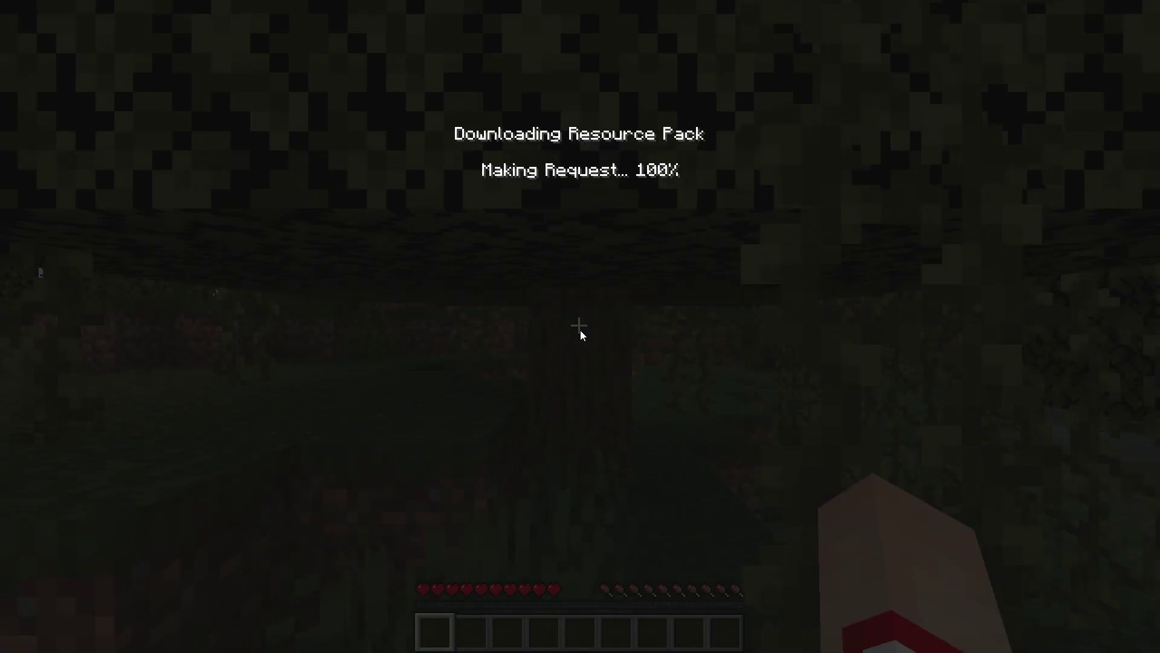